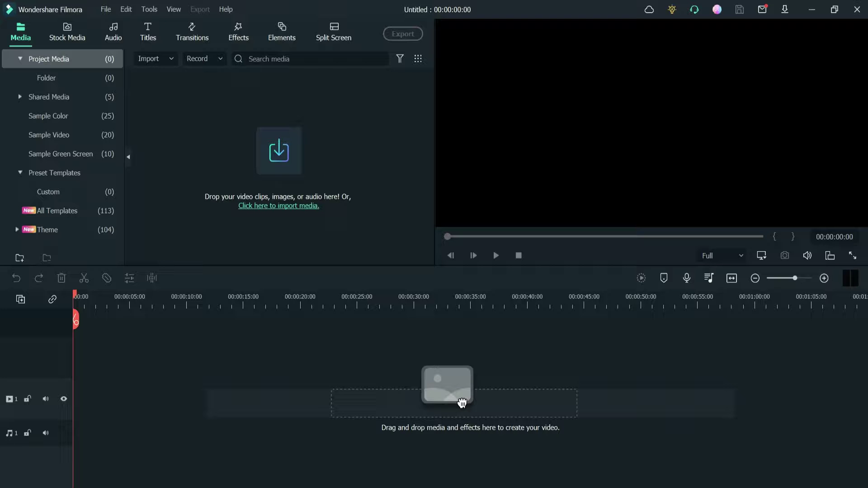
Check which Filmora pricing plans include Boris FX in the Effects & Plug-ins row
click(240, 37)
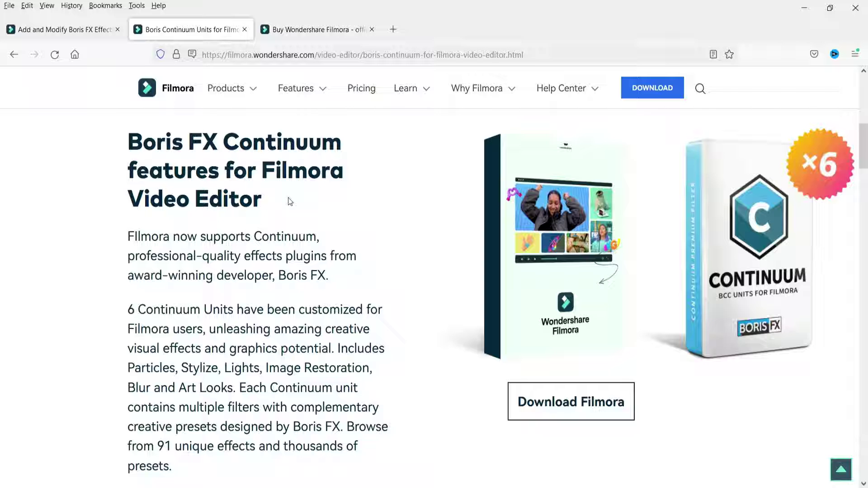
click(297, 33)
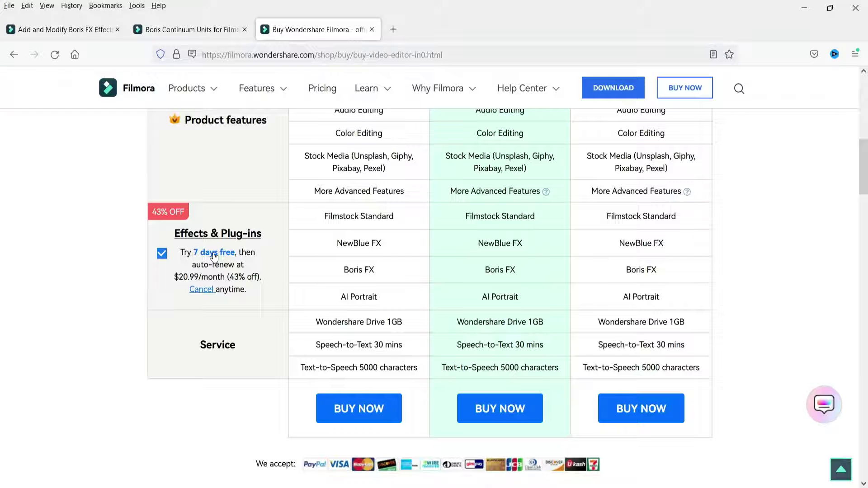
click(317, 217)
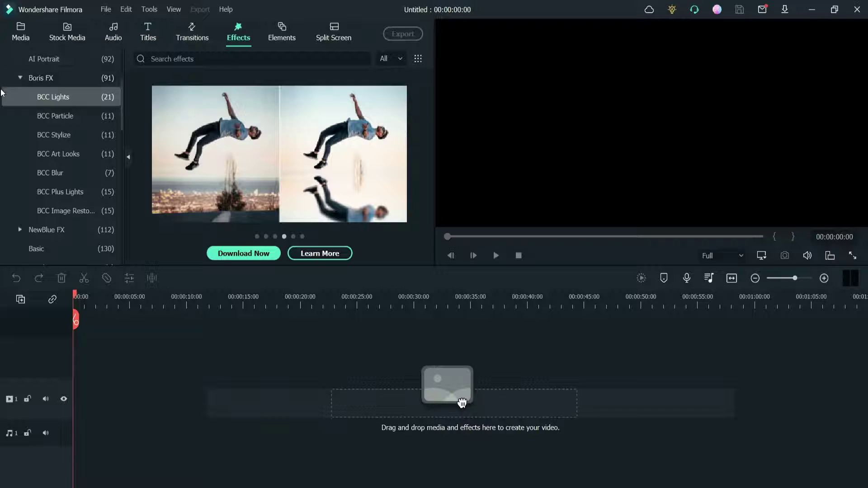
Re-expand the Boris FX category and install the Boris FX plugin from its Download Now banner
click(39, 77)
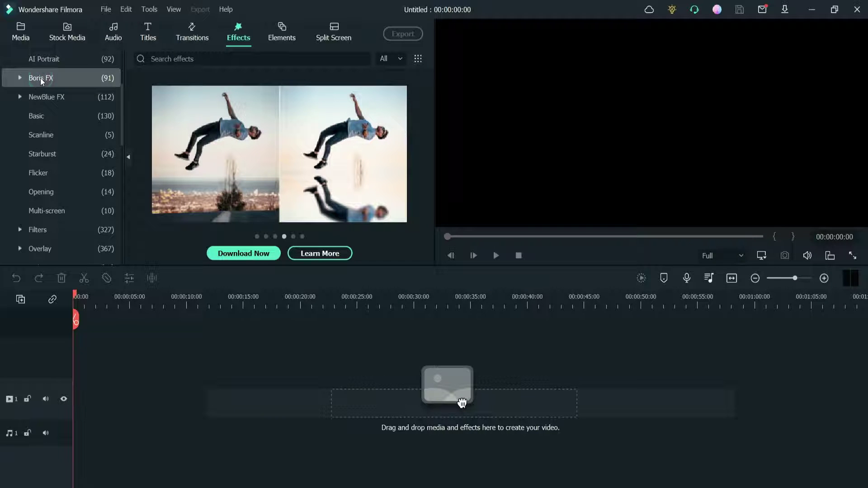
scroll(42, 140, up, 3)
click(44, 137)
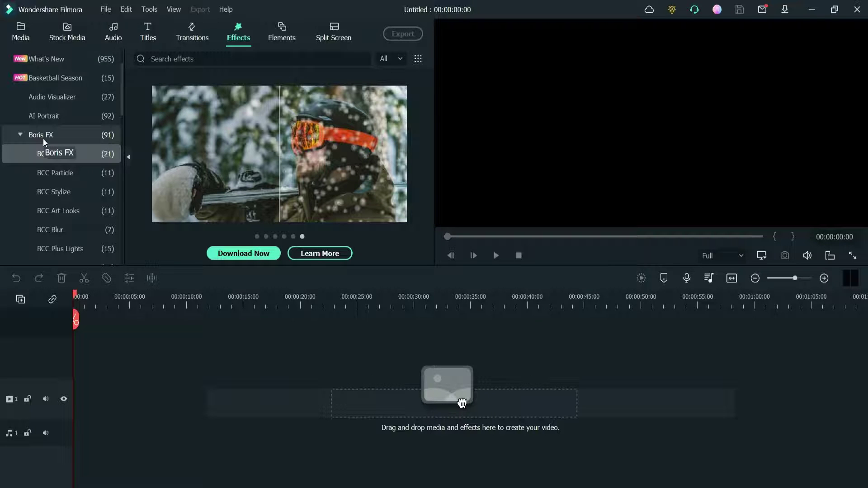
click(253, 252)
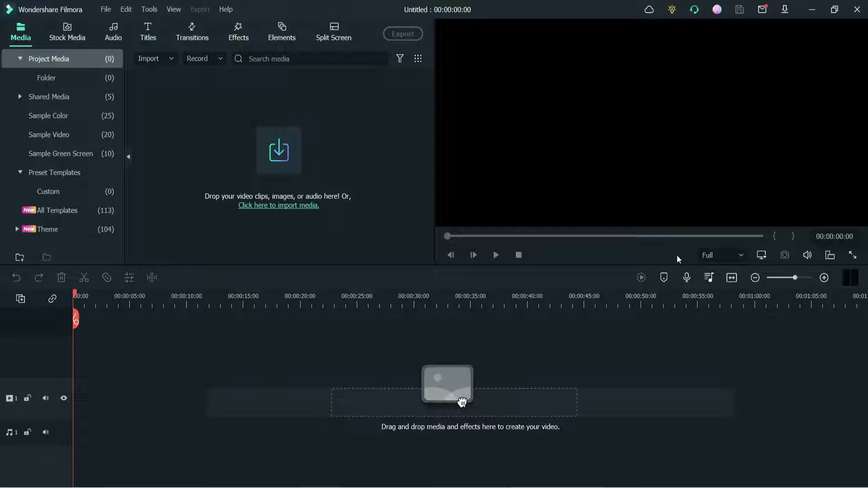
click(238, 37)
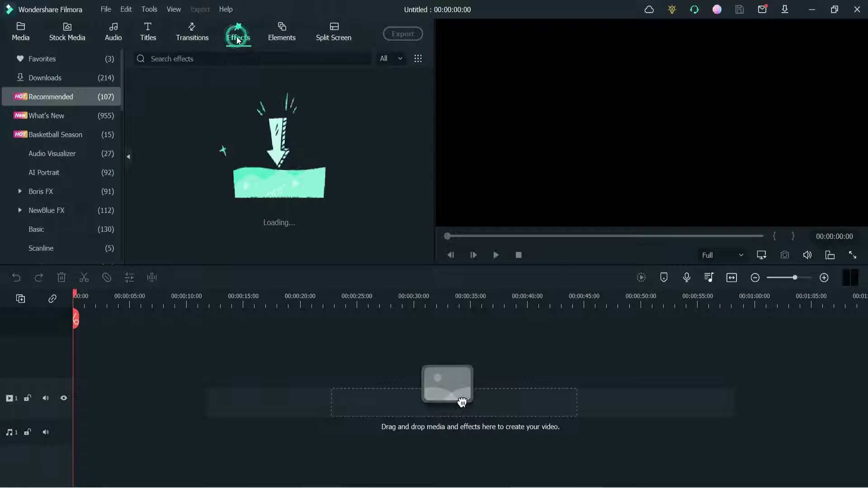
Re-expand the Boris FX category to reveal BCC Lights
click(44, 192)
click(45, 193)
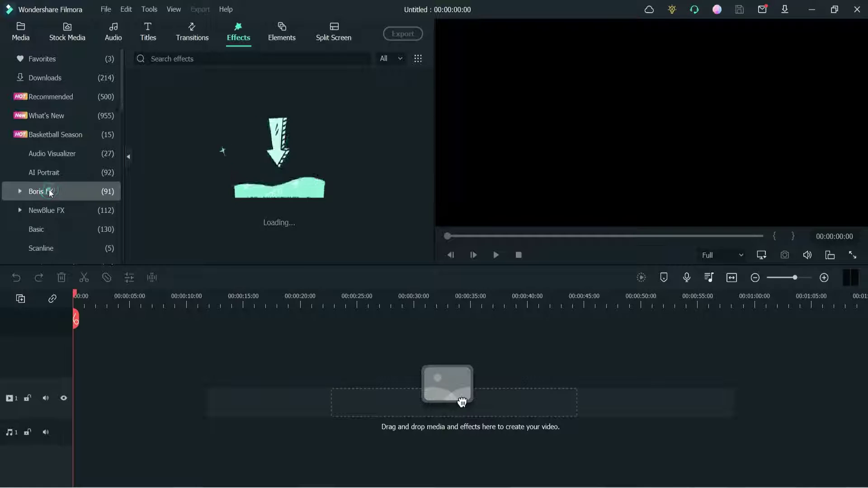
click(49, 190)
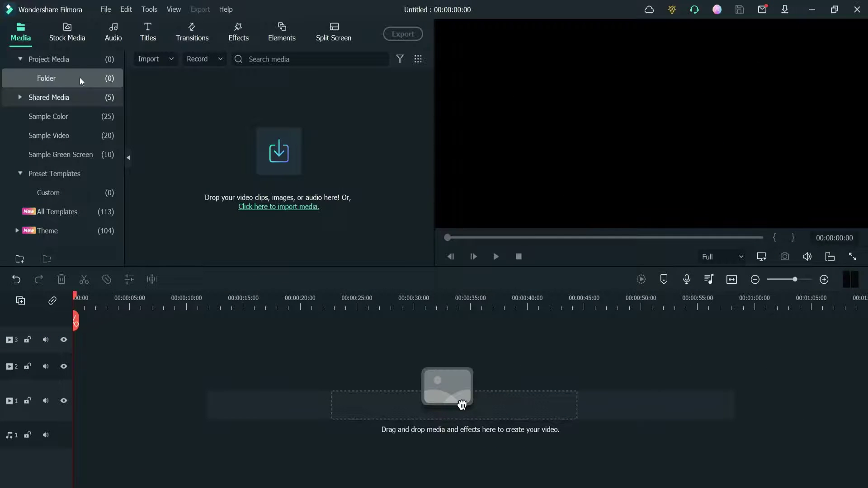
Add the 4096x2160 dance clip to track 1 at 2048x1080 and crop it to fit
click(59, 37)
drag(164, 158, 102, 428)
click(342, 213)
click(526, 262)
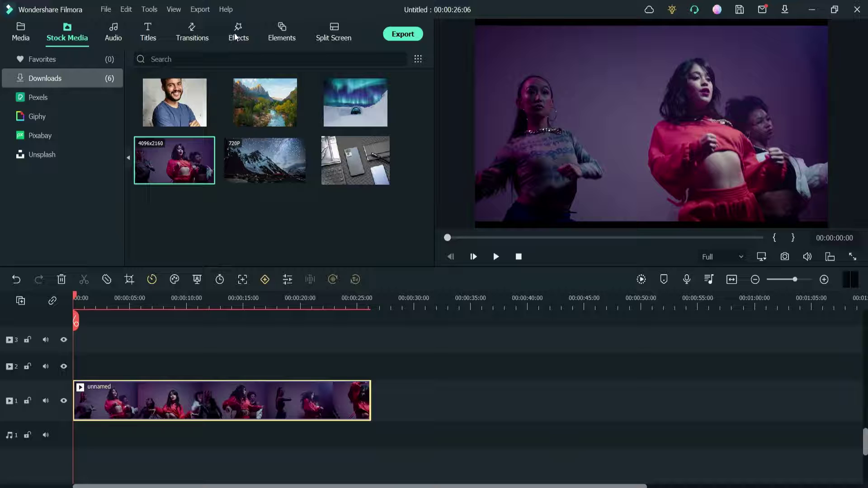
right_click(119, 397)
click(172, 215)
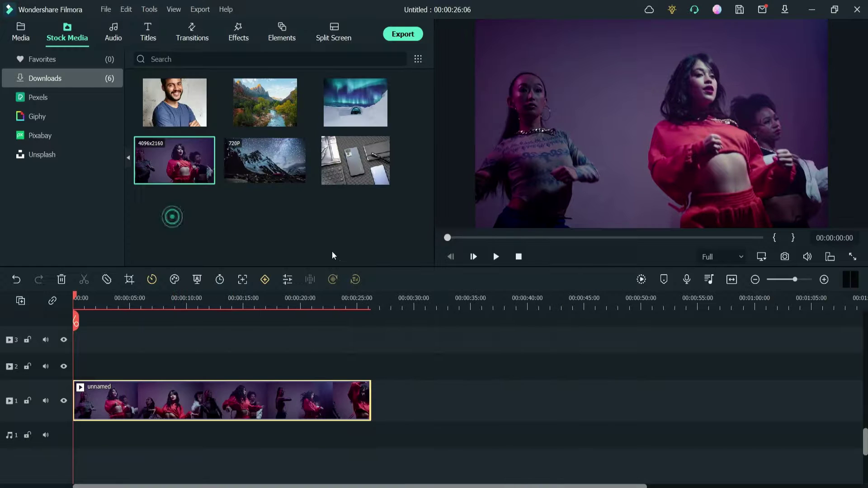
click(234, 39)
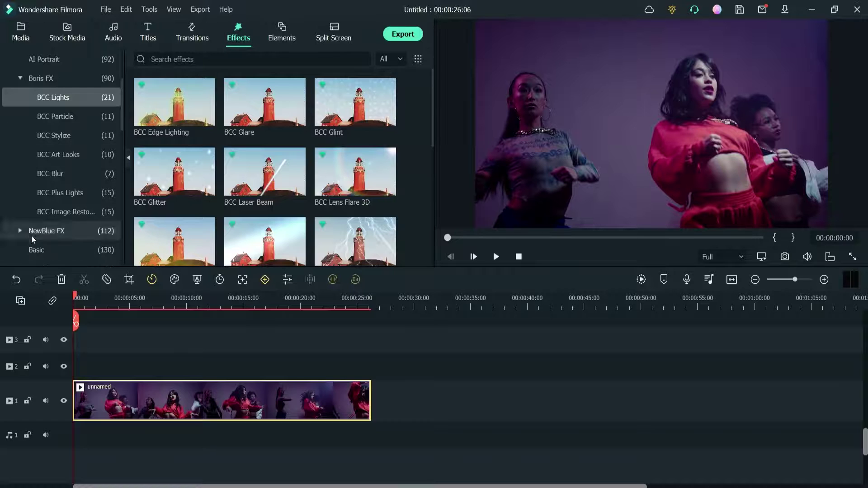
Place the BCC Lightning effect from Boris FX > BCC Lights on track 2 above the clip
scroll(31, 185, down, 3)
scroll(32, 190, up, 6)
click(32, 197)
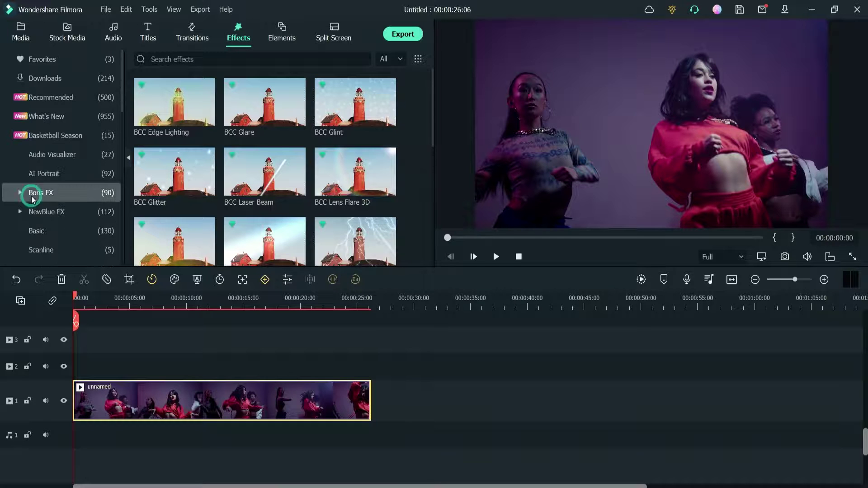
click(29, 193)
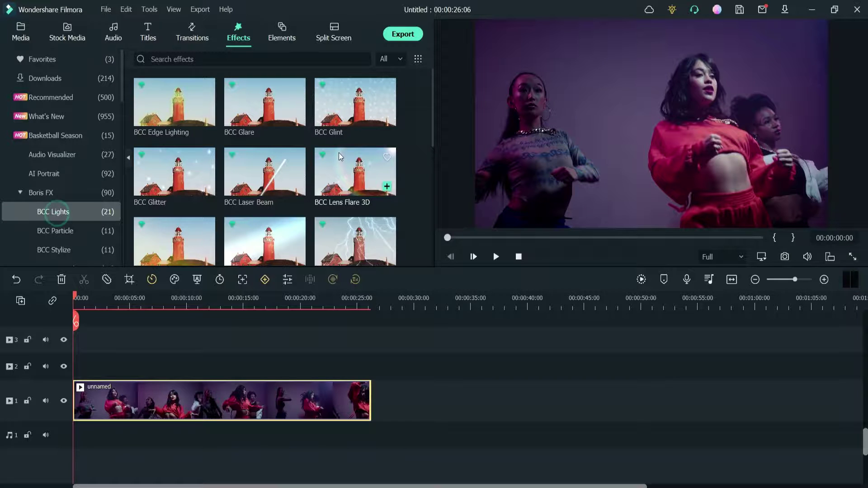
scroll(387, 133, down, 5)
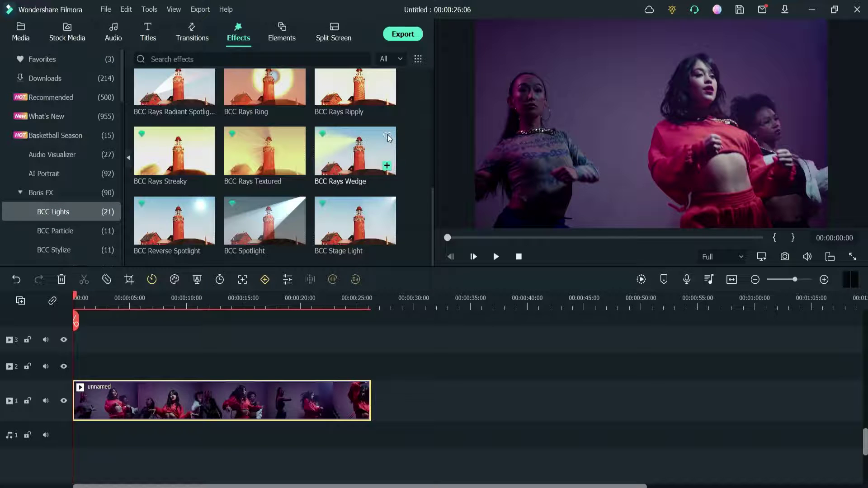
scroll(173, 111, up, 5)
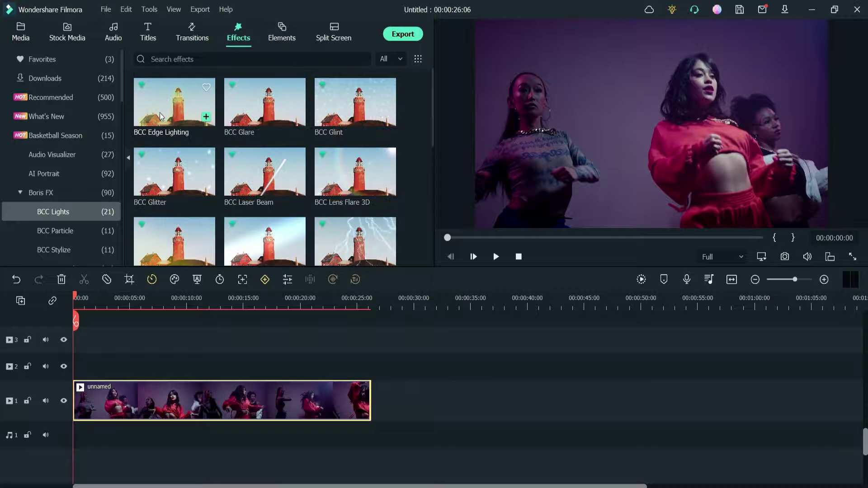
drag(356, 239, 166, 390)
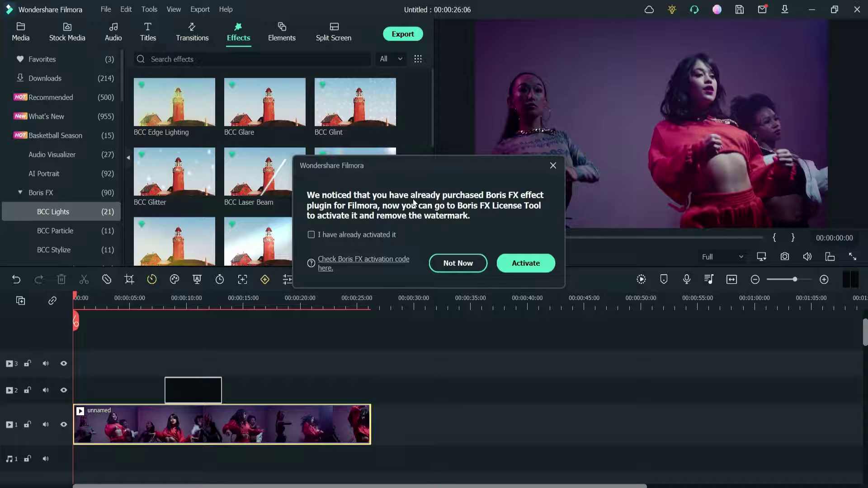
Dismiss the Boris FX activation prompt and preview playback from 00:00:06:19
click(311, 235)
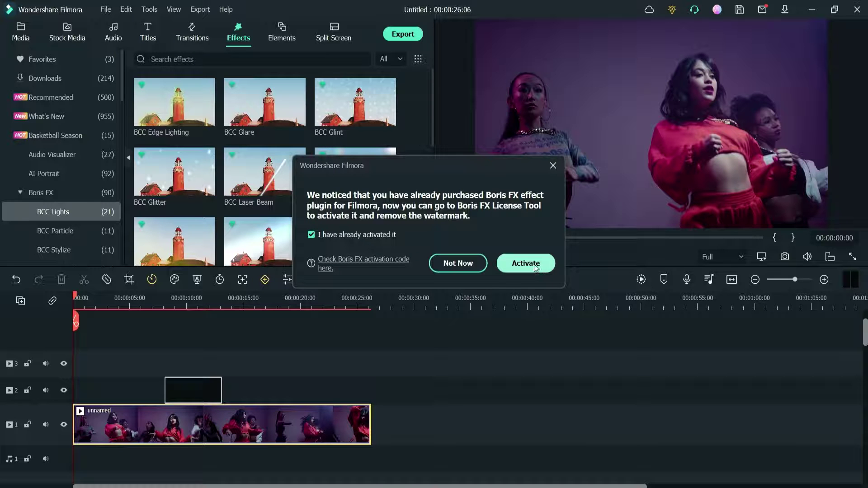
click(552, 166)
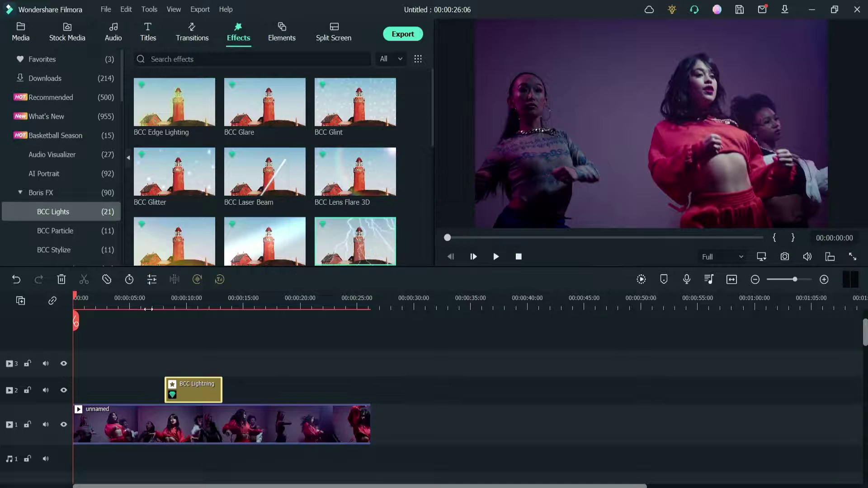
click(150, 308)
key(space)
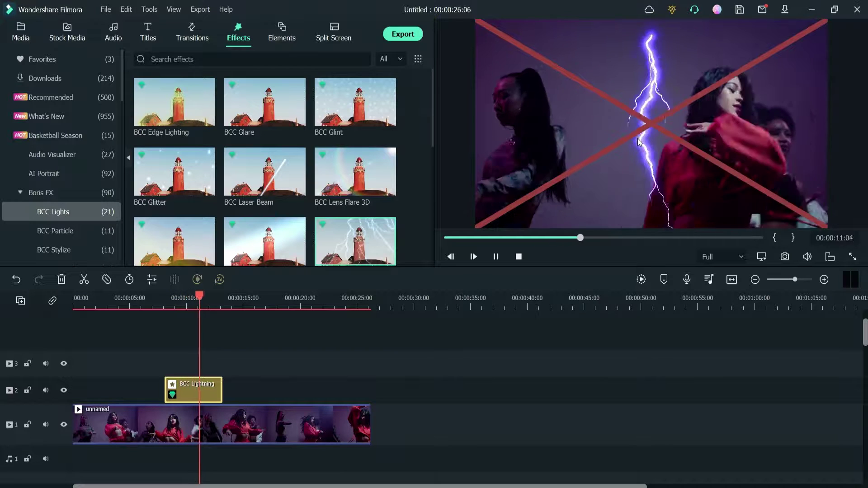
key(space)
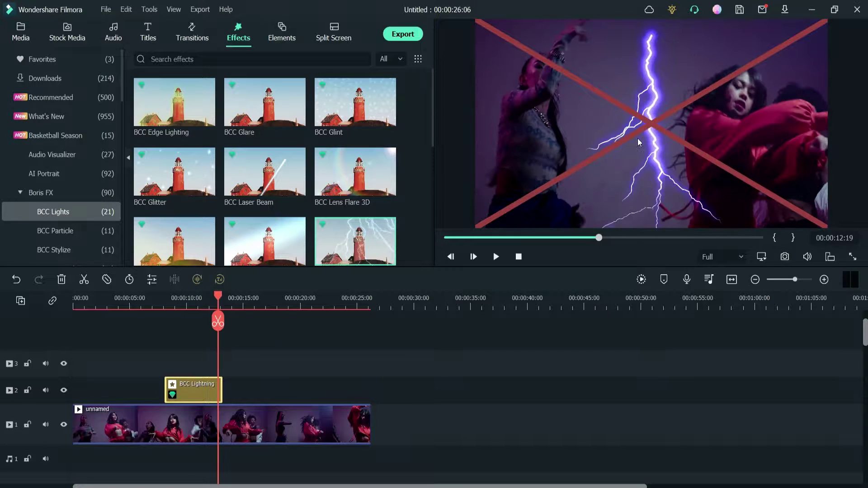
Undo the lightning effect and put BCC Lightning back on track 2 near 9 seconds
key(ctrl+z)
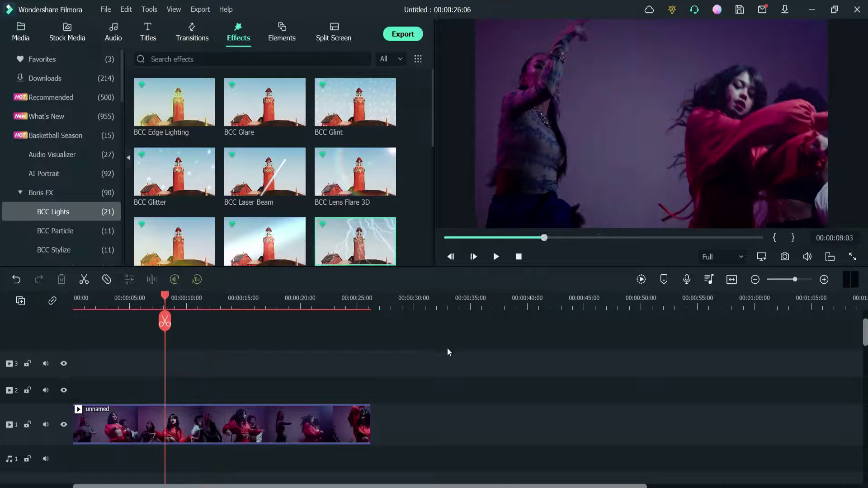
drag(342, 242, 178, 399)
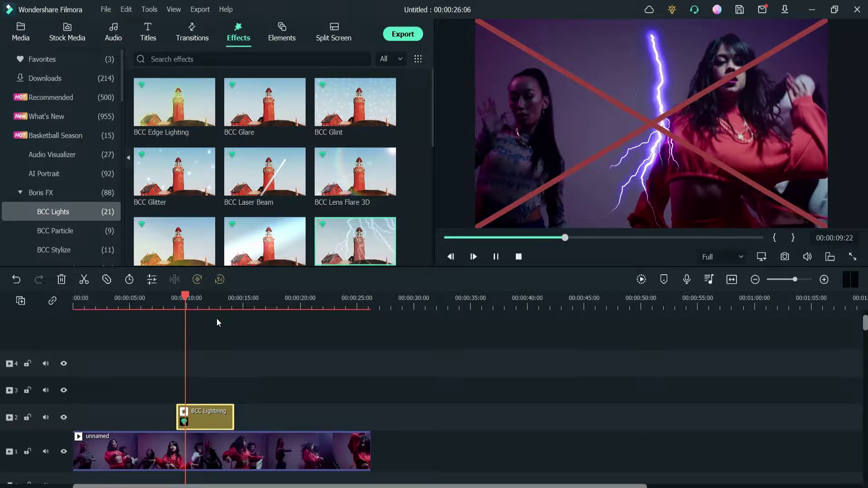
double_click(217, 417)
Activate the Boris FX license online by pasting the activation key and finishing the wizard
click(116, 74)
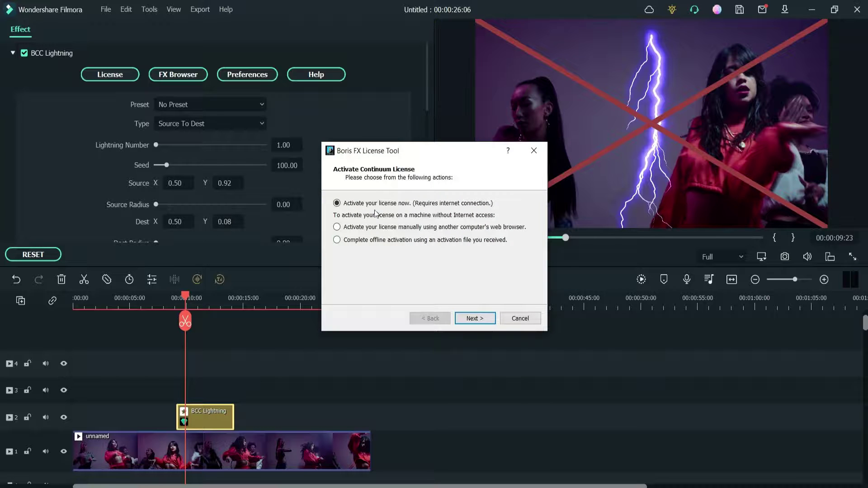
click(473, 319)
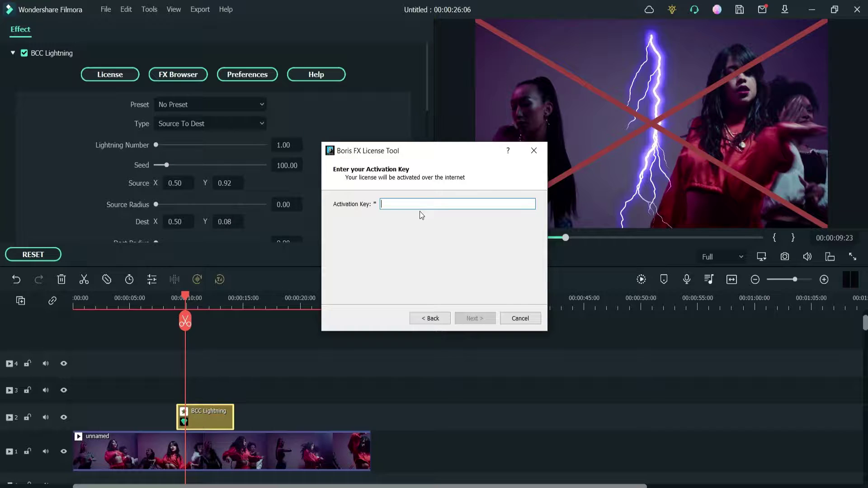
key(ctrl+v)
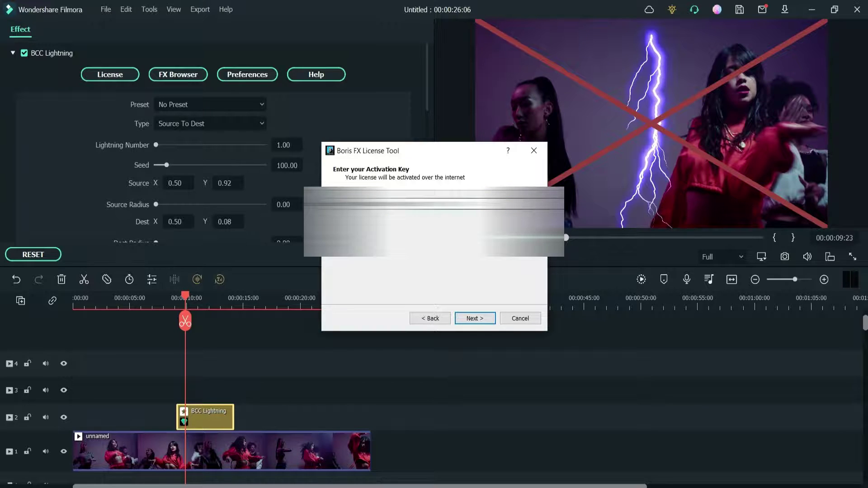
click(472, 318)
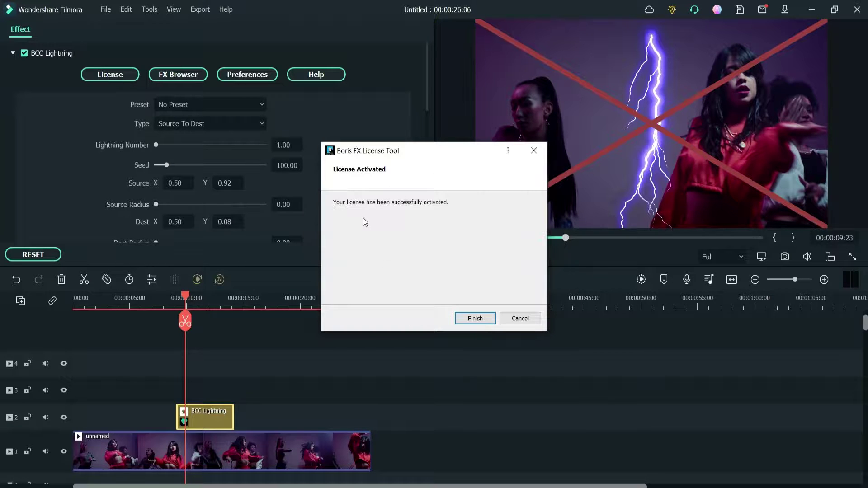
click(475, 318)
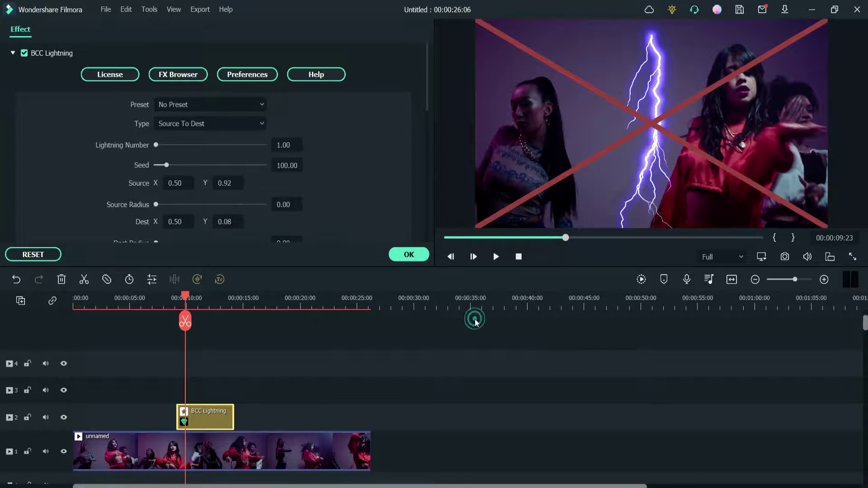
click(386, 414)
click(178, 302)
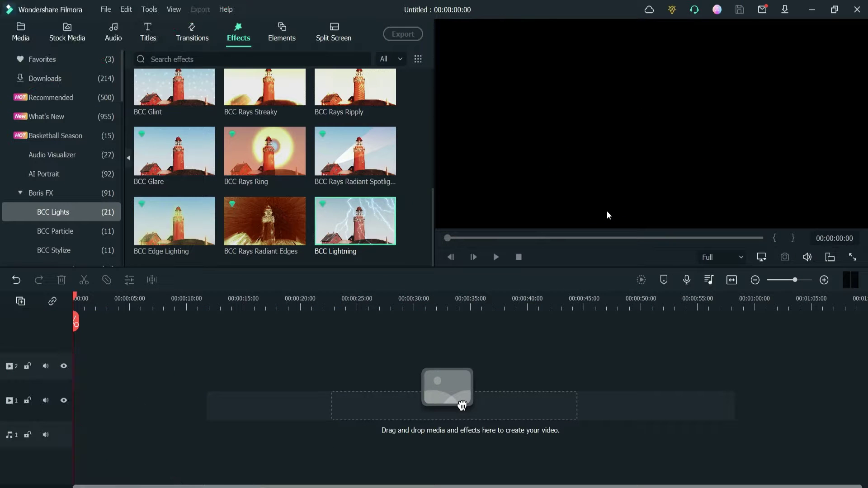
Add the downloaded dance clip to track 1 with a 2048x1080 project size
click(67, 32)
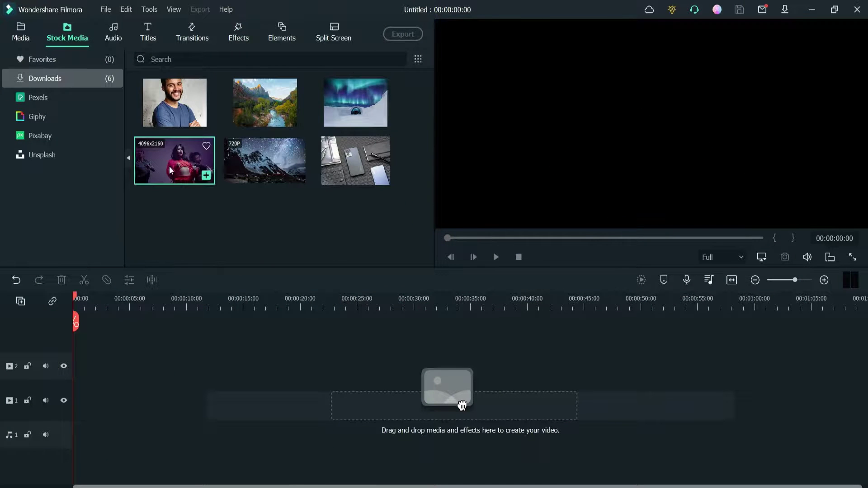
drag(461, 405, 452, 402)
click(354, 212)
click(526, 256)
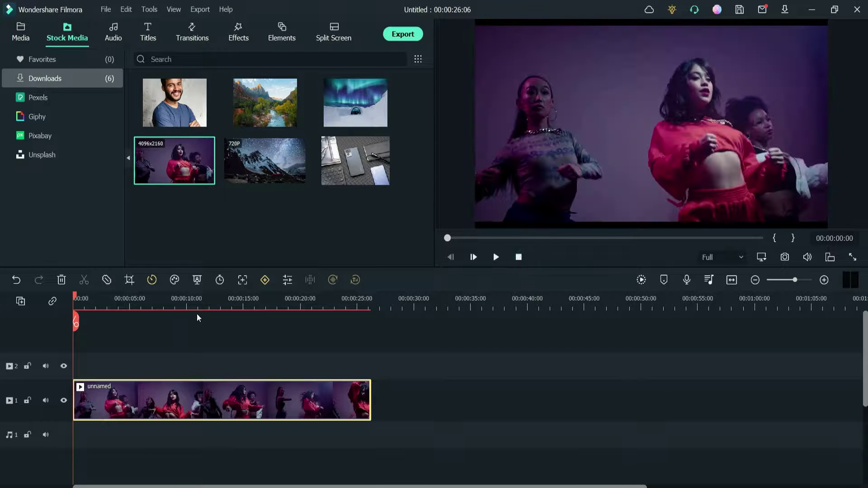
Place BCC Rays Ring on track 2 and preview it from near its start
click(235, 34)
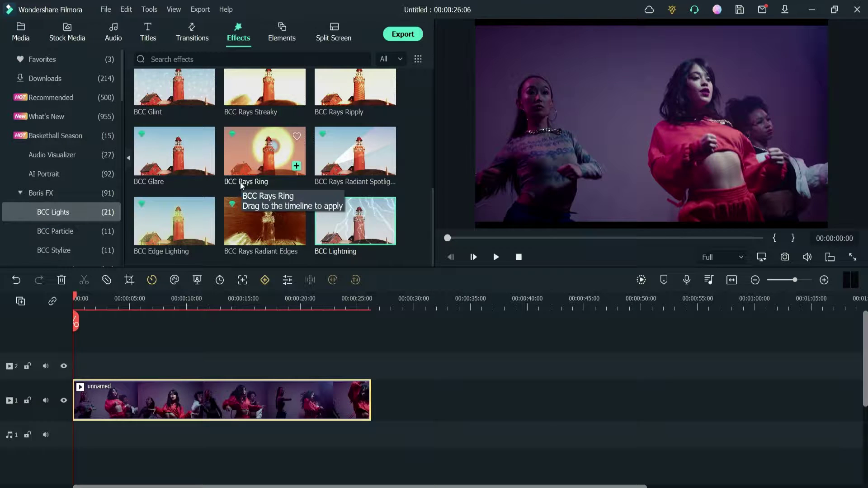
drag(264, 150, 175, 374)
click(173, 302)
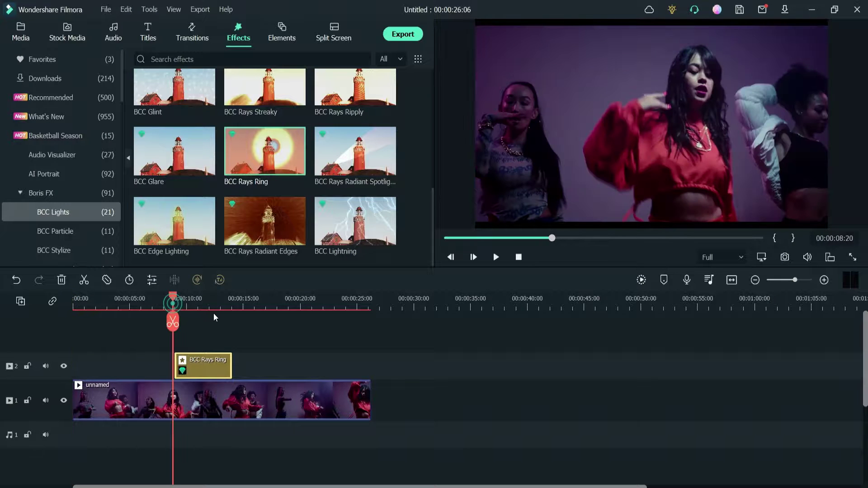
key(space)
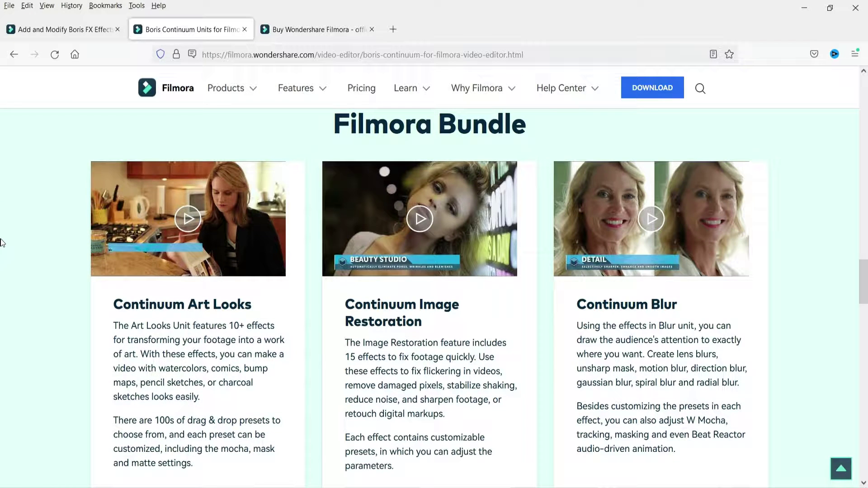
Watch and close the Continuum Art Looks demo, then scroll to the Continuum Lights card
click(195, 217)
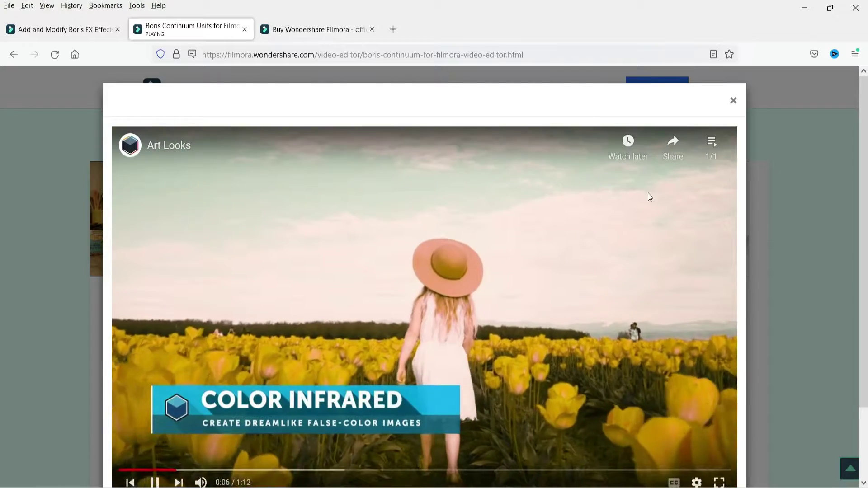
scroll(862, 194, down, 1)
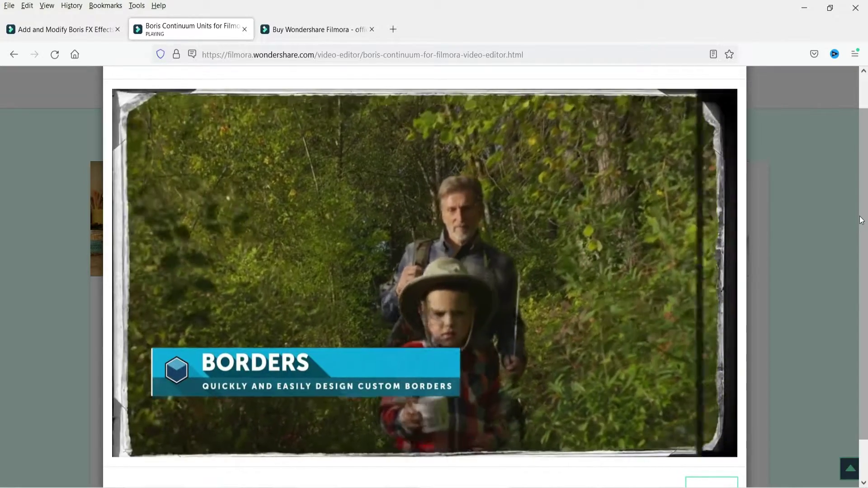
mouse_move(501, 335)
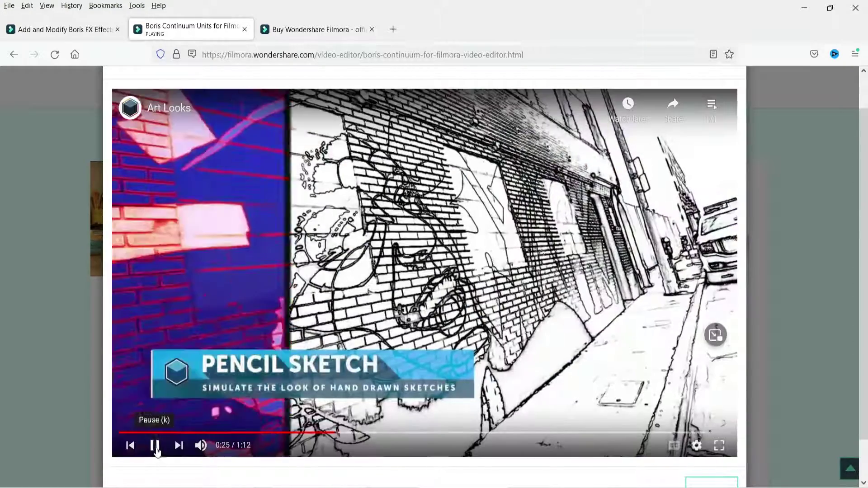
click(154, 445)
click(3, 227)
scroll(833, 199, down, 12)
scroll(832, 199, up, 8)
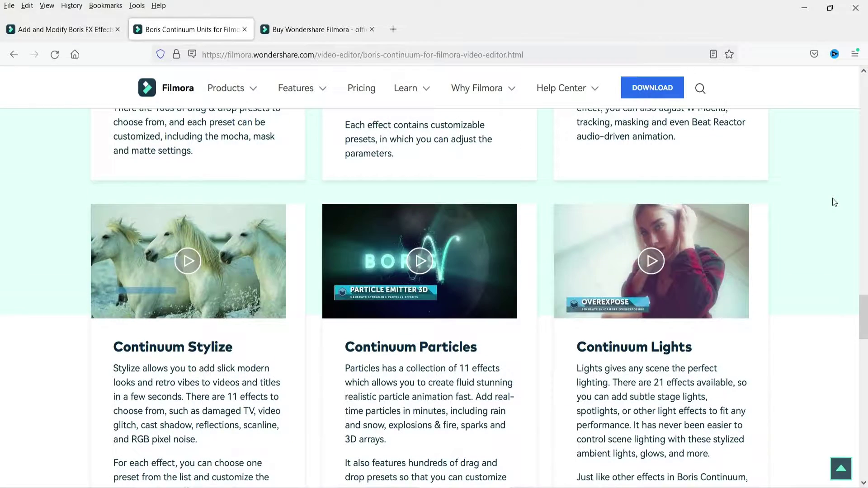